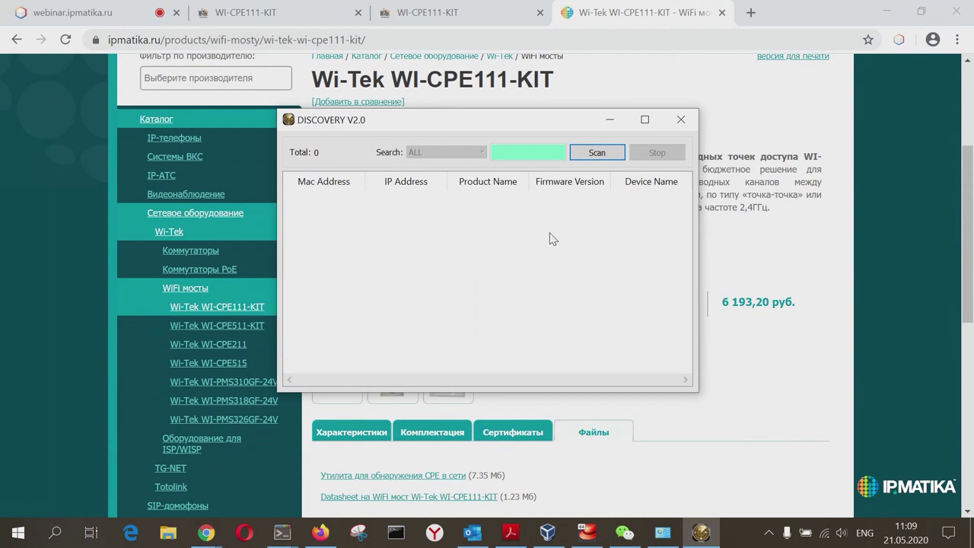
Step: Scan the network and select the WI-CPE111-KIT units at 10.53.231.183 and 10.53.231.193
{"action": "left_click", "coordinate": [599, 159]}
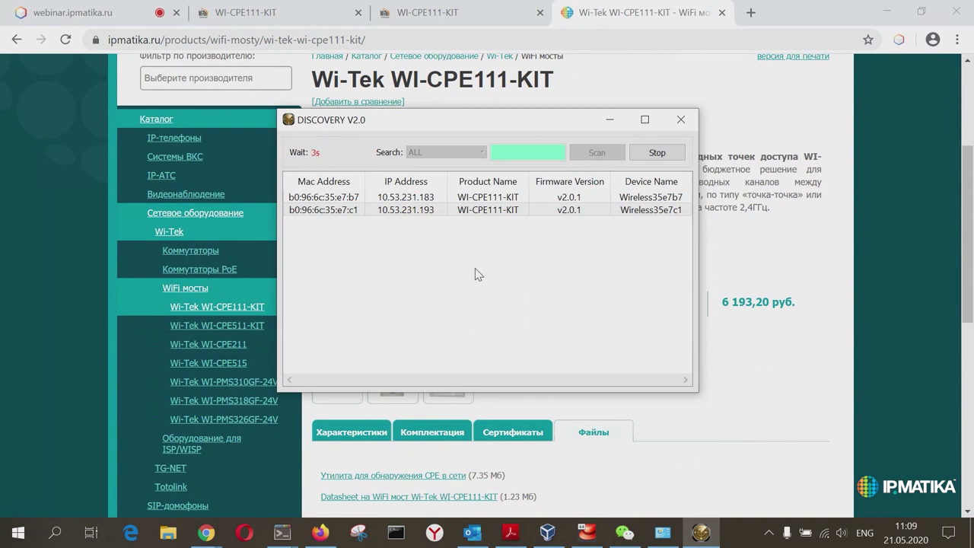
{"action": "left_click", "coordinate": [391, 200]}
{"action": "left_click", "coordinate": [402, 213]}
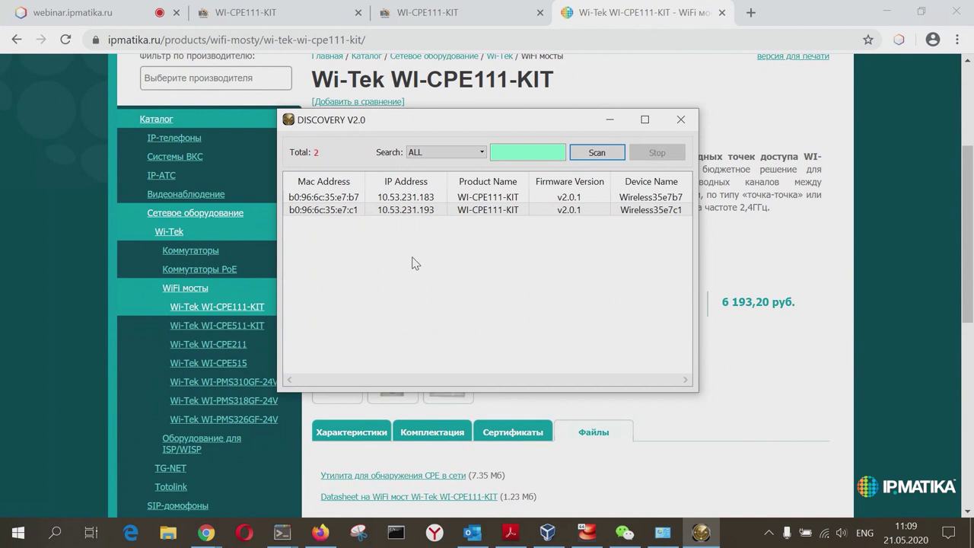
Step: Bring up the wired Ethernet connection's status and properties from Network and Sharing Center
{"action": "left_click", "coordinate": [663, 533]}
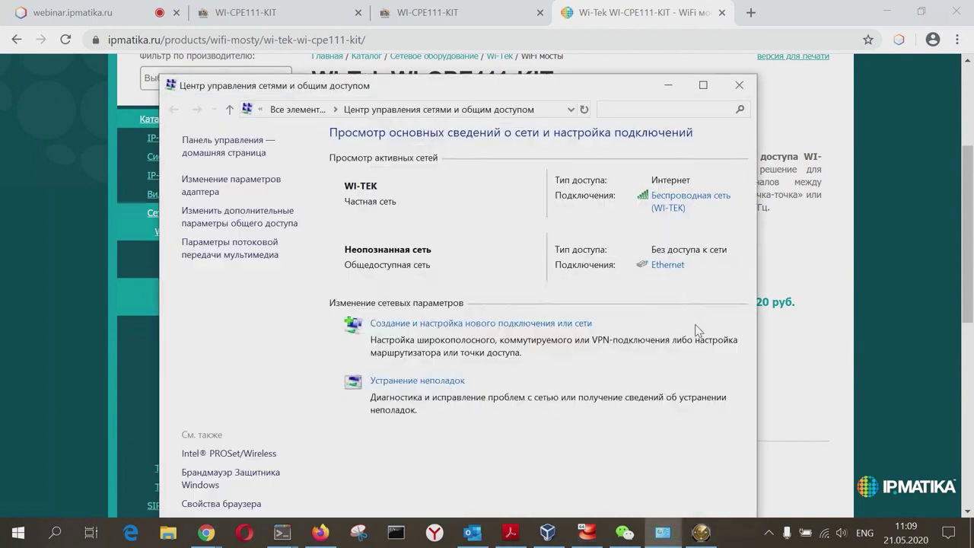
{"action": "left_click_drag", "start_coordinate": [464, 101], "coordinate": [545, 270]}
{"action": "left_click", "coordinate": [760, 439]}
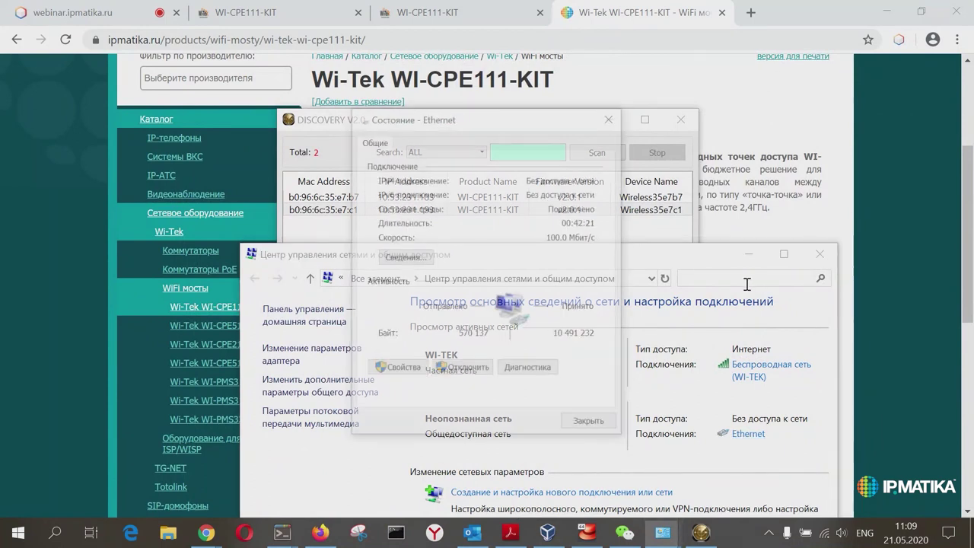
{"action": "left_click", "coordinate": [398, 369]}
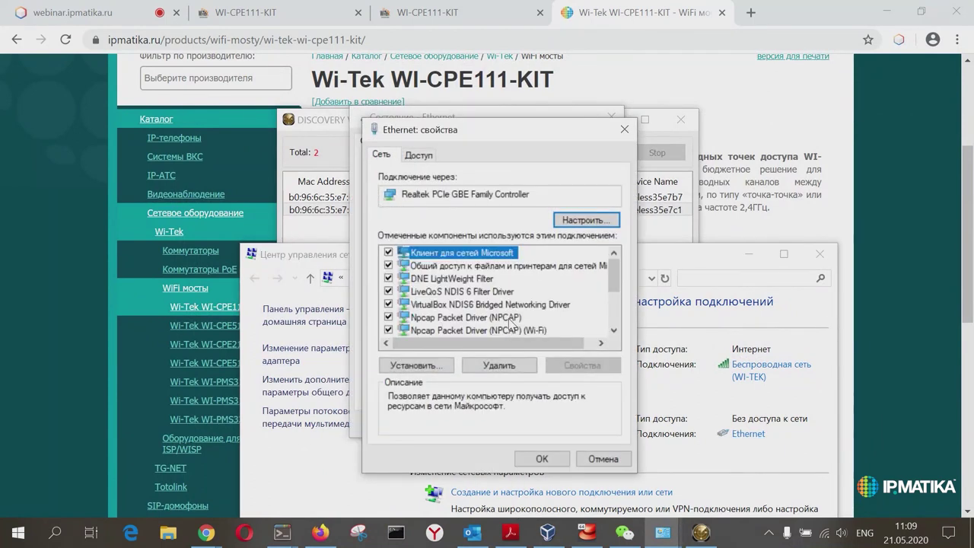
{"action": "scroll", "coordinate": [501, 309], "scroll_direction": "down", "scroll_amount": 2}
Step: Confirm IPv4 is static 10.53.231.100 with mask 255.255.255.0, then close the dialogs
{"action": "double_click", "coordinate": [493, 265]}
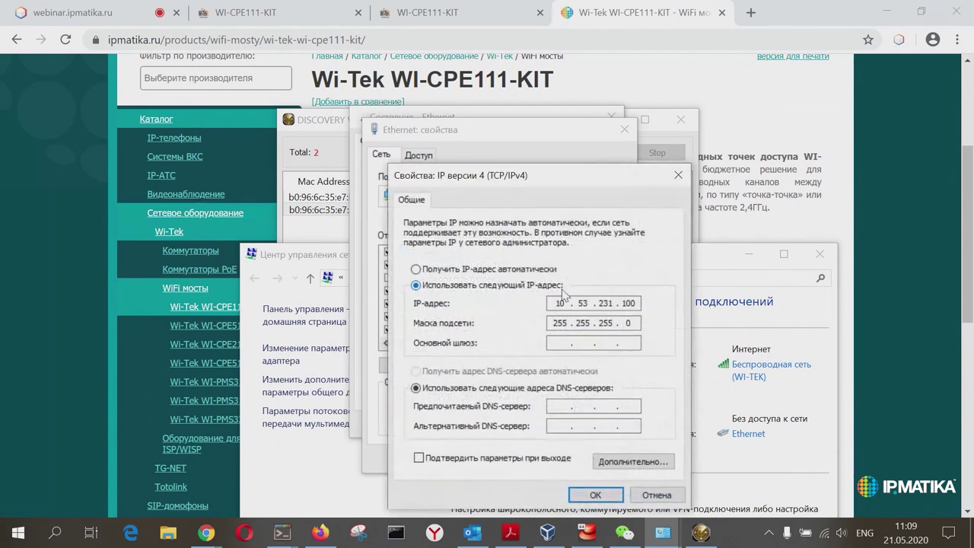
{"action": "left_click_drag", "start_coordinate": [567, 190], "coordinate": [694, 193]}
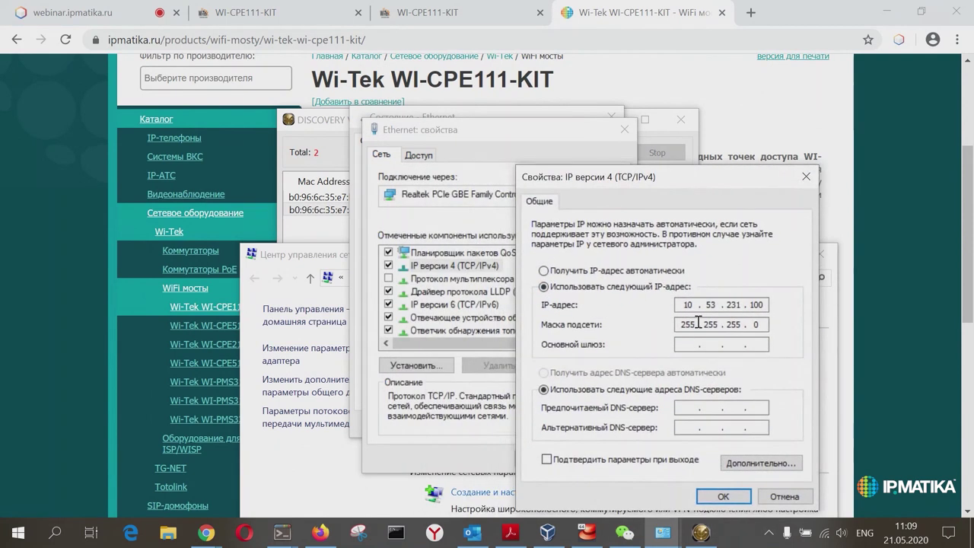
{"action": "left_click_drag", "start_coordinate": [325, 127], "coordinate": [174, 102]}
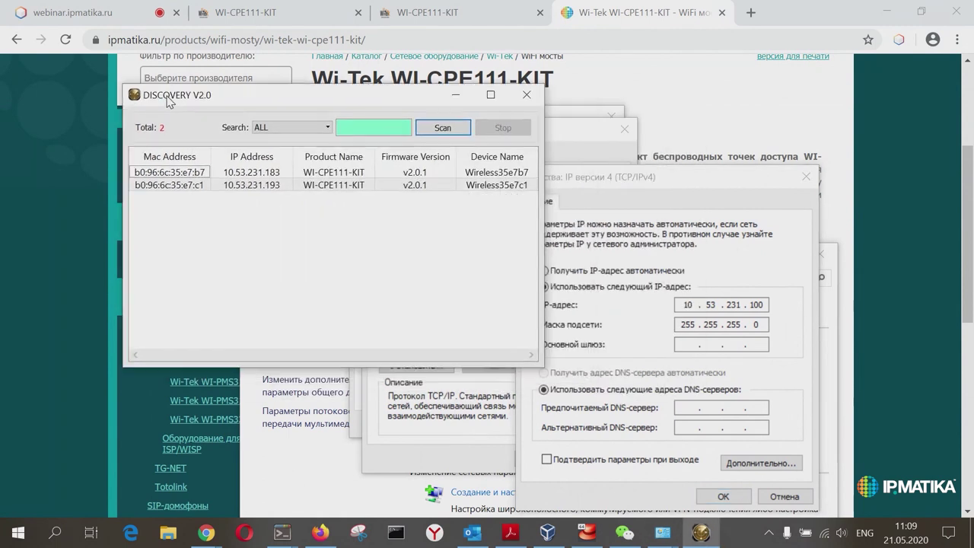
{"action": "double_click", "coordinate": [758, 305]}
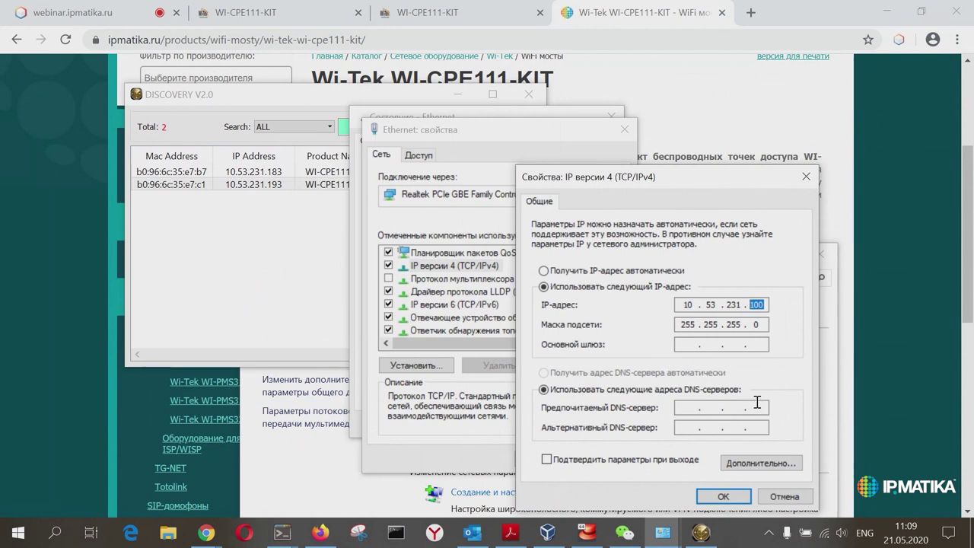
{"action": "left_click", "coordinate": [723, 497]}
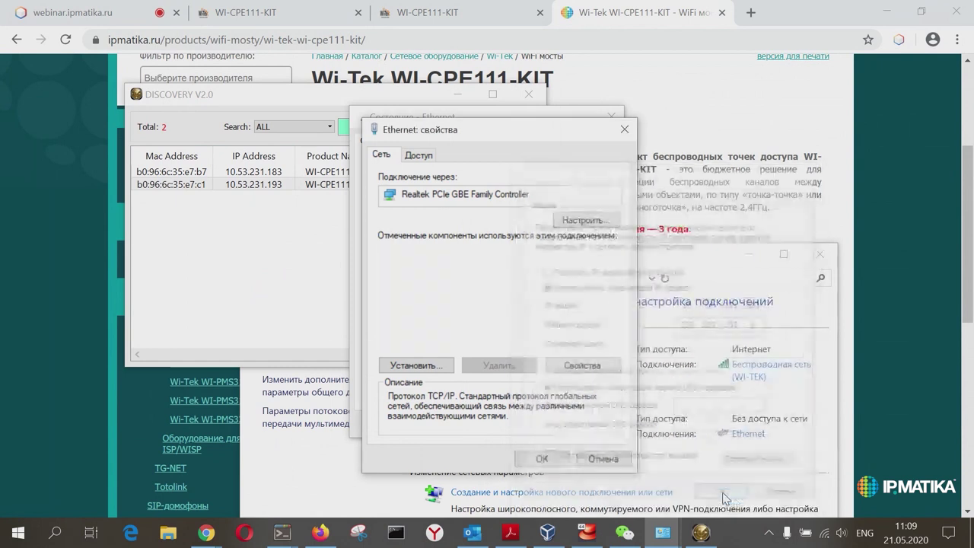
{"action": "left_click", "coordinate": [541, 458]}
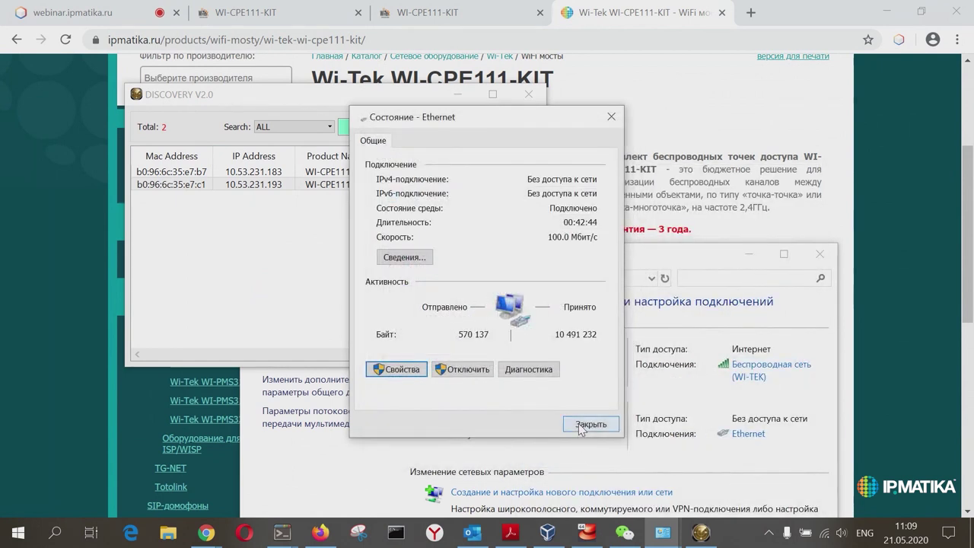
{"action": "left_click", "coordinate": [586, 424]}
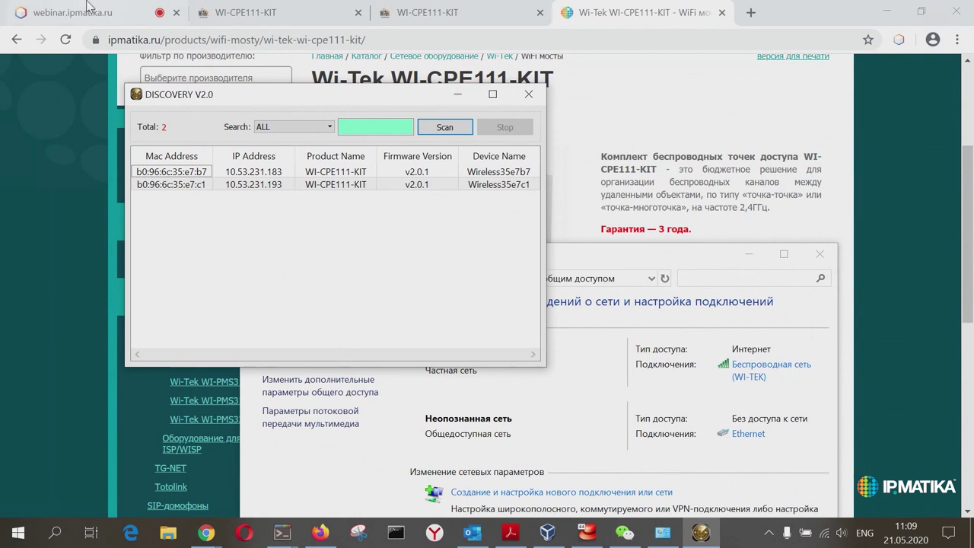
Step: Reload 10.53.231.193's login page and sign in with the administrator username and password
{"action": "left_click", "coordinate": [266, 18]}
{"action": "left_click", "coordinate": [266, 18]}
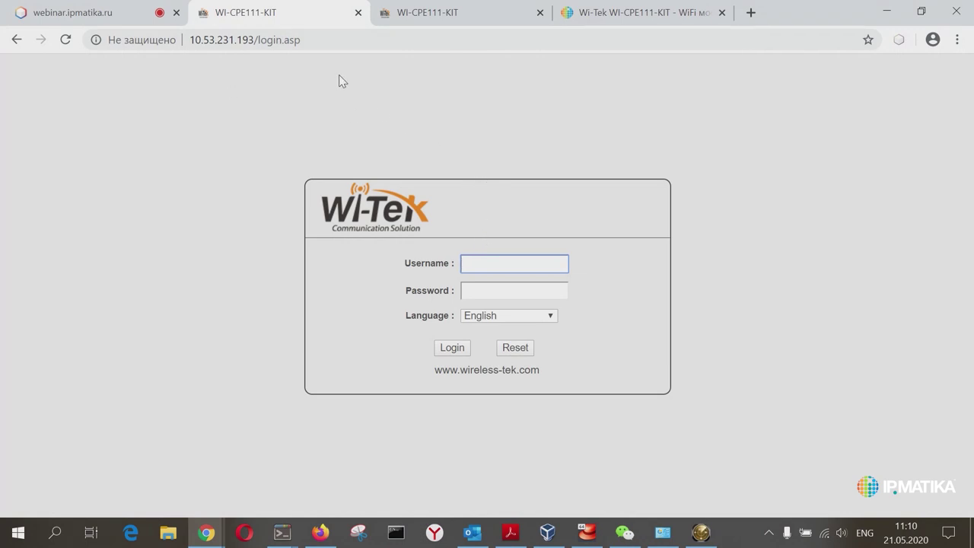
{"action": "left_click", "coordinate": [316, 40]}
{"action": "key", "text": "Return"}
{"action": "type", "text": "admin"}
{"action": "key", "text": "Tab"}
{"action": "type", "text": "admin"}
{"action": "key", "text": "Return"}
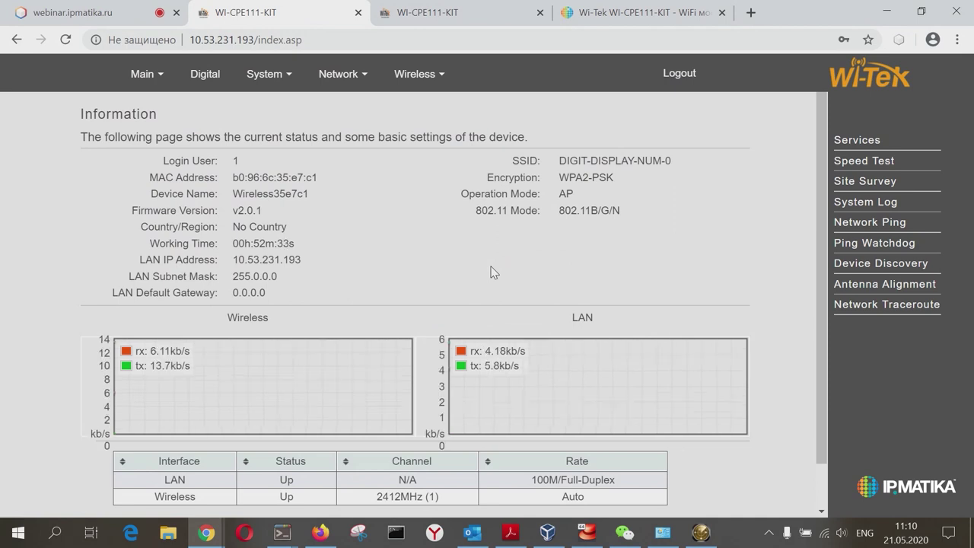
Step: Go to Wireless > Basic Settings showing AP mode on 2412MHz (1)
{"action": "left_click", "coordinate": [430, 77]}
{"action": "left_click", "coordinate": [427, 101]}
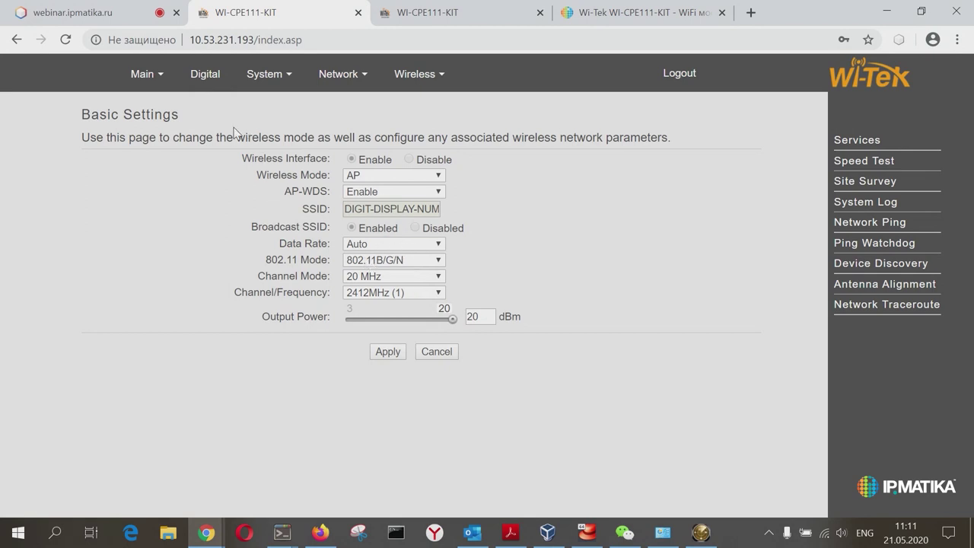
Step: Untick Enable for Digital Function, apply, and acknowledge the confirmation
{"action": "left_click", "coordinate": [207, 79]}
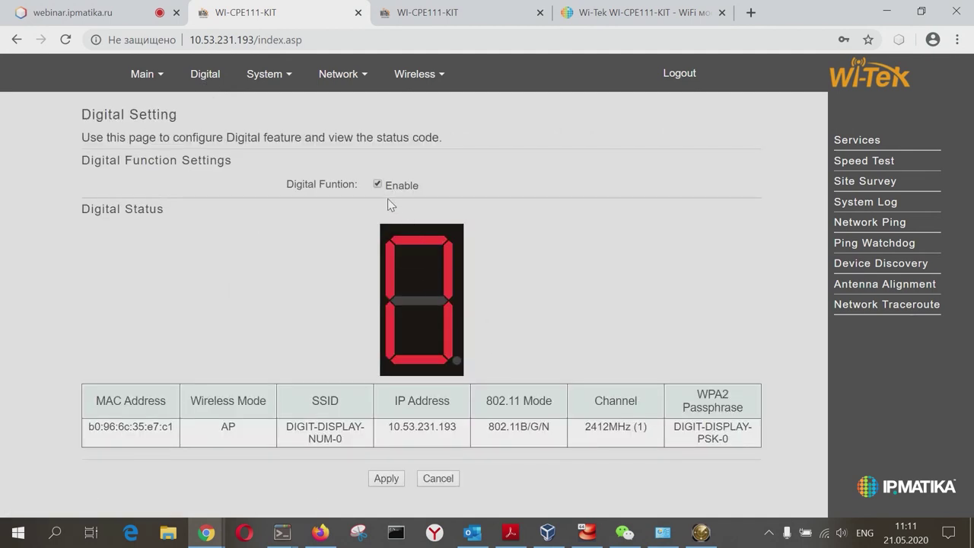
{"action": "left_click", "coordinate": [377, 184]}
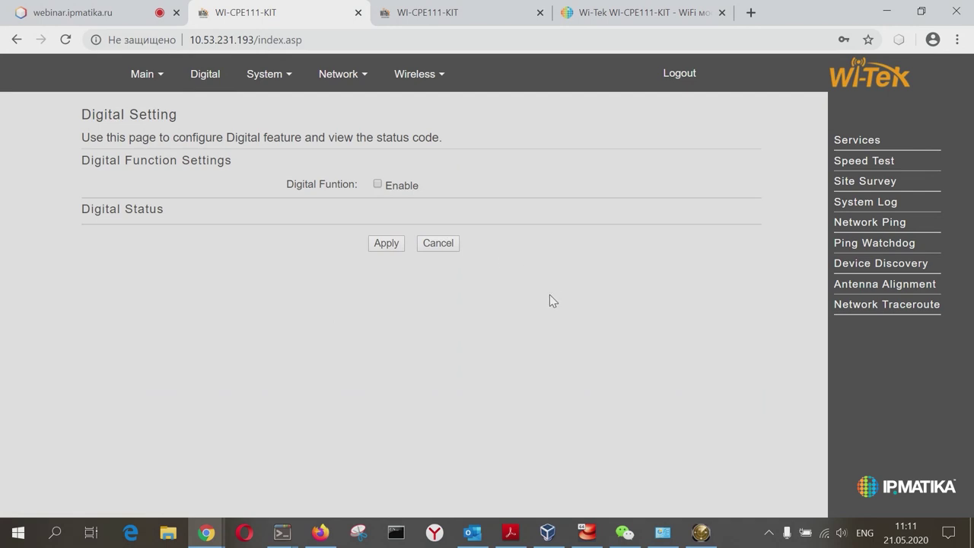
{"action": "left_click", "coordinate": [386, 246]}
{"action": "left_click", "coordinate": [412, 169]}
{"action": "left_click", "coordinate": [442, 76]}
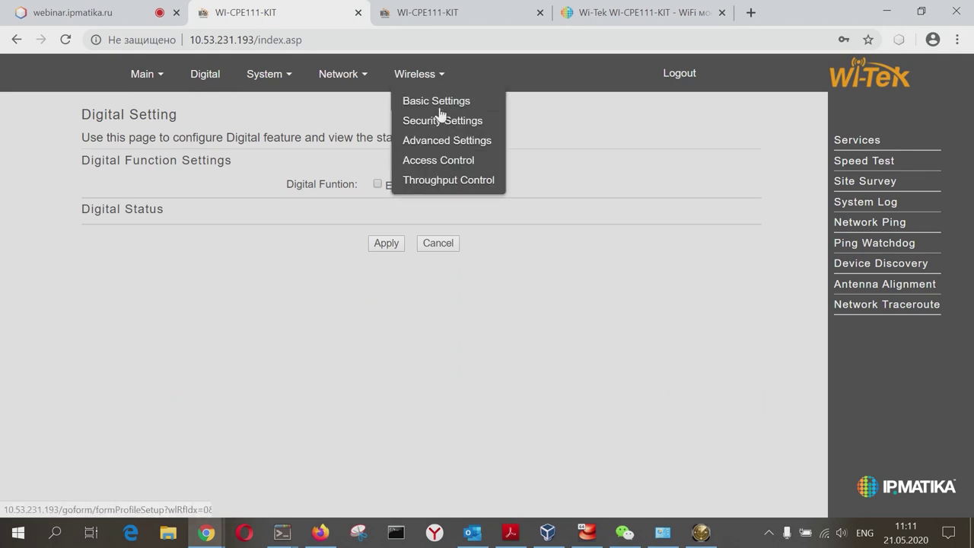
Step: Keep the wireless mode as AP and leave the SSID unchanged
{"action": "left_click", "coordinate": [442, 102]}
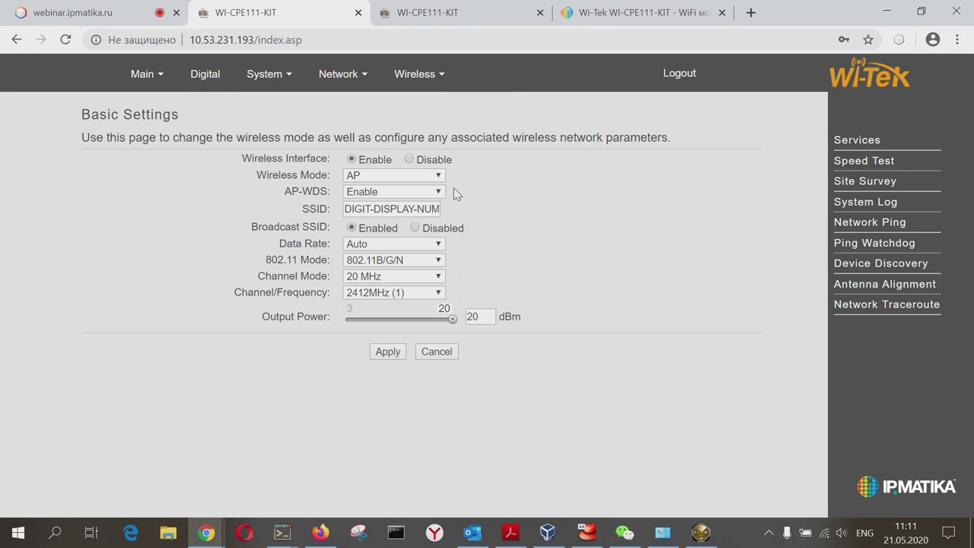
{"action": "left_click", "coordinate": [439, 176]}
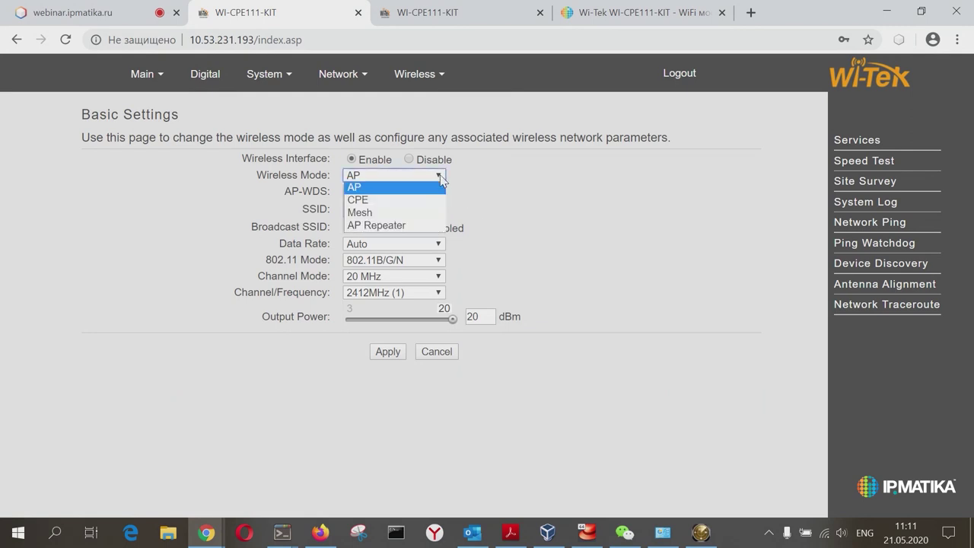
{"action": "left_click", "coordinate": [441, 177]}
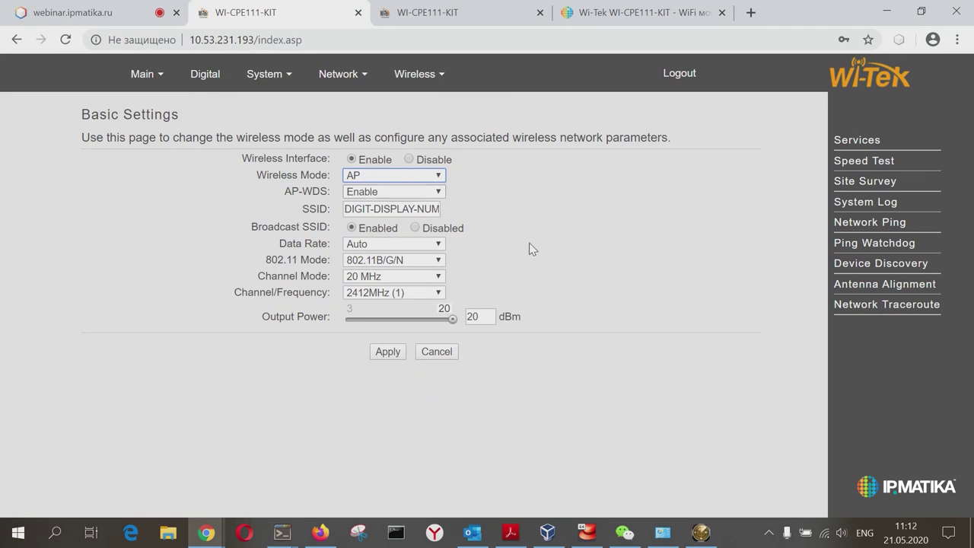
{"action": "left_click", "coordinate": [438, 176]}
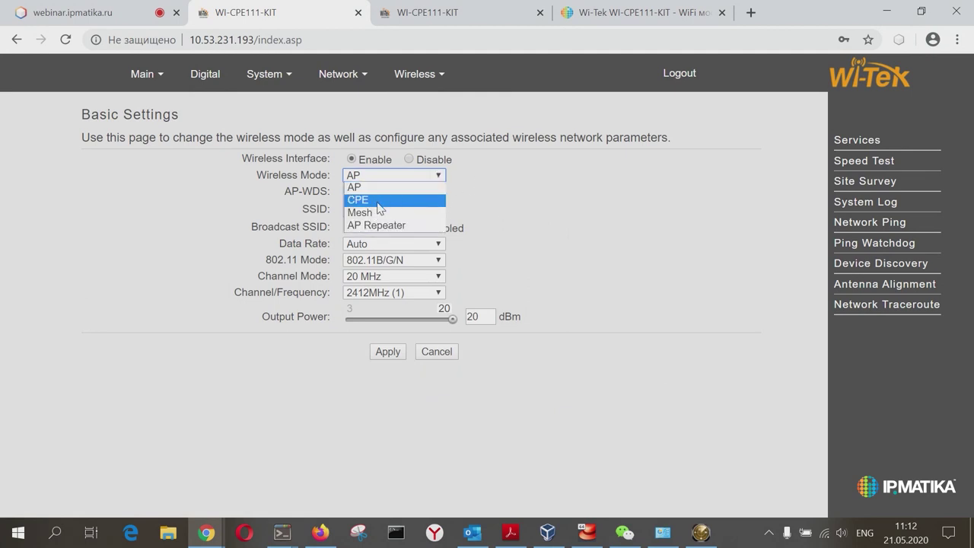
{"action": "left_click", "coordinate": [516, 213]}
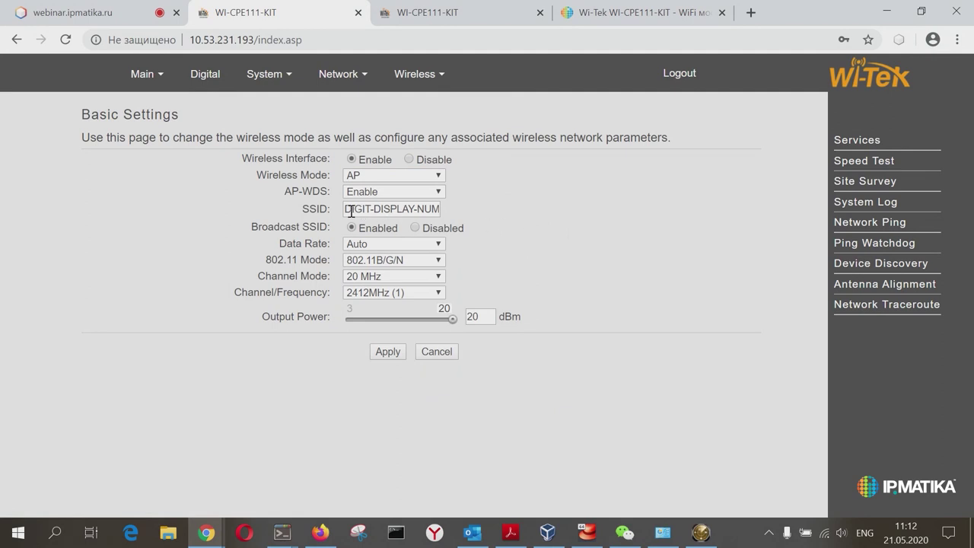
{"action": "left_click_drag", "start_coordinate": [347, 211], "coordinate": [460, 217]}
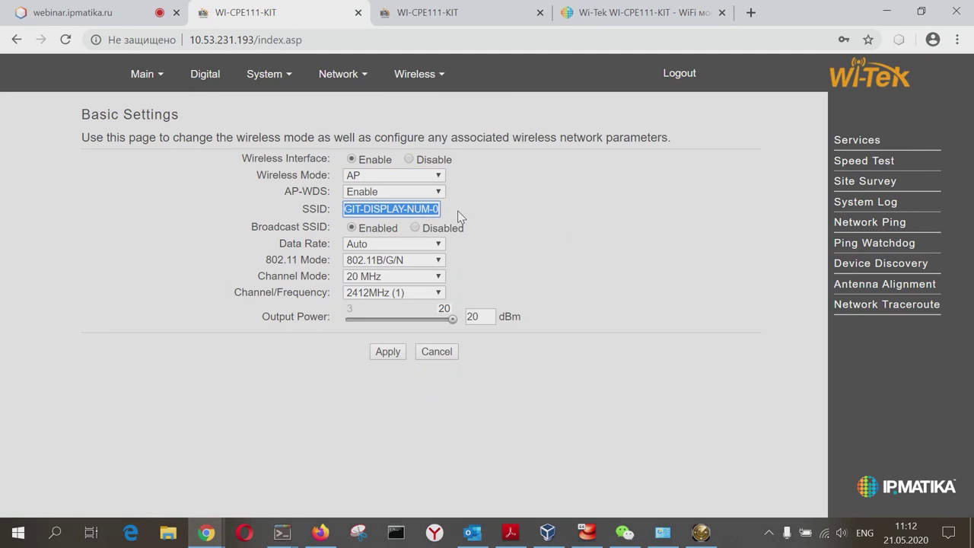
{"action": "left_click", "coordinate": [461, 218]}
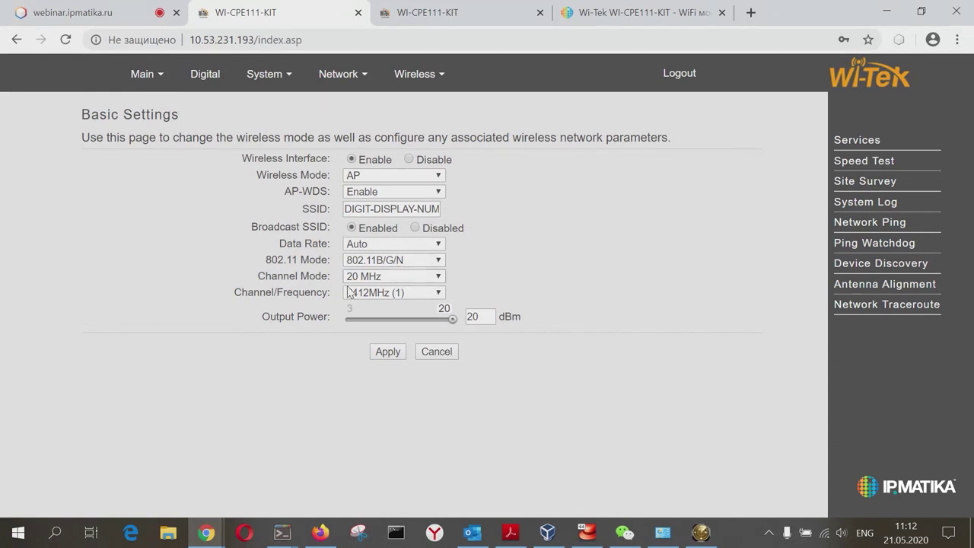
Step: Keep 20 MHz width, 2412MHz (1) and 20 dBm output, then apply the settings
{"action": "left_click", "coordinate": [370, 280]}
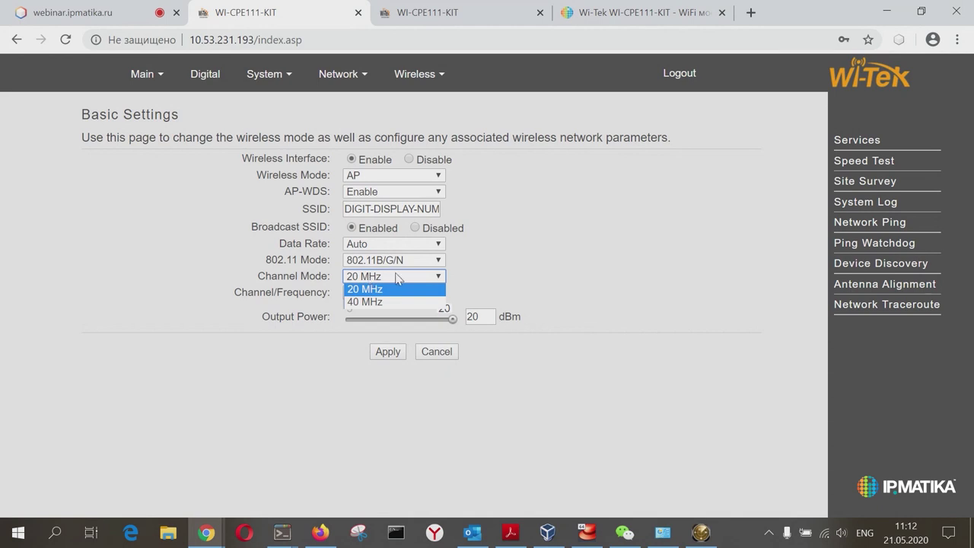
{"action": "left_click", "coordinate": [502, 282]}
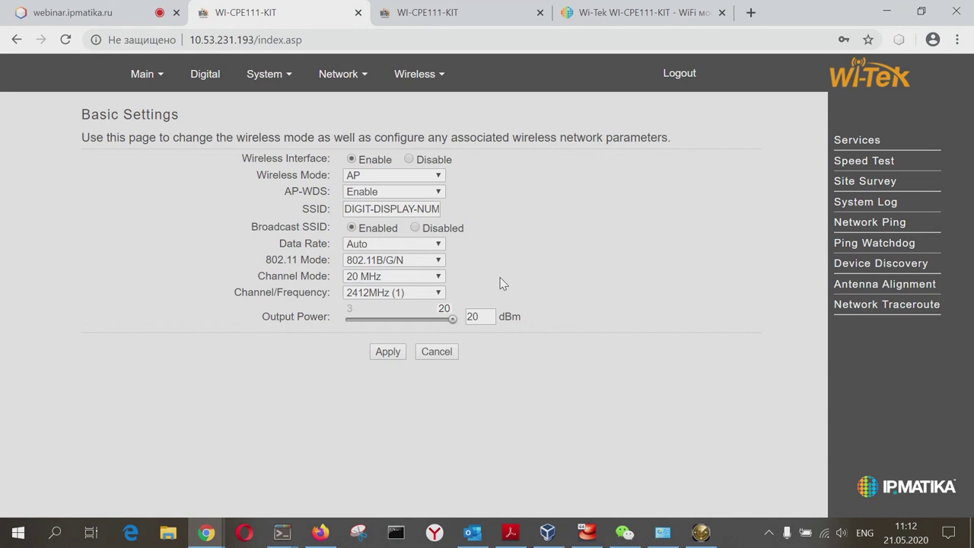
{"action": "left_click", "coordinate": [440, 294]}
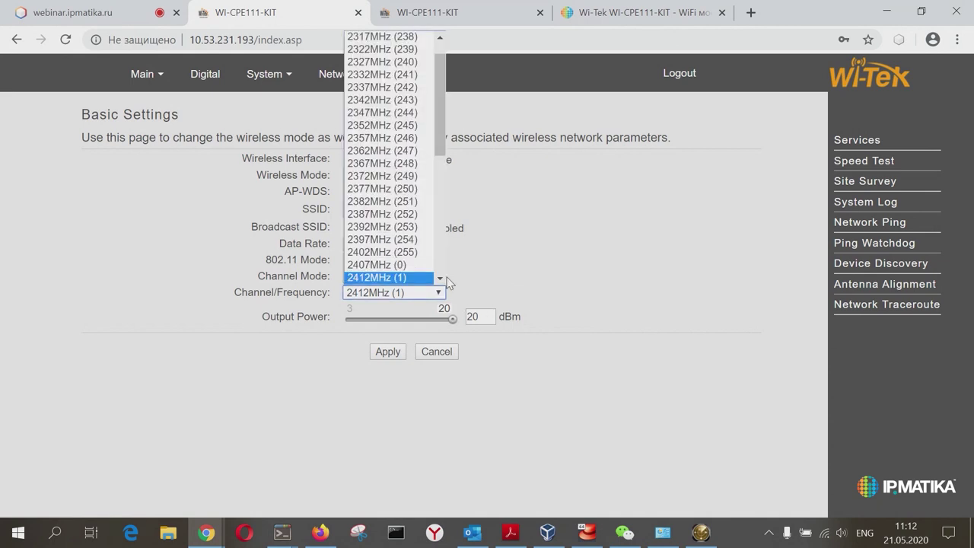
{"action": "left_click_drag", "start_coordinate": [441, 169], "coordinate": [455, 134]}
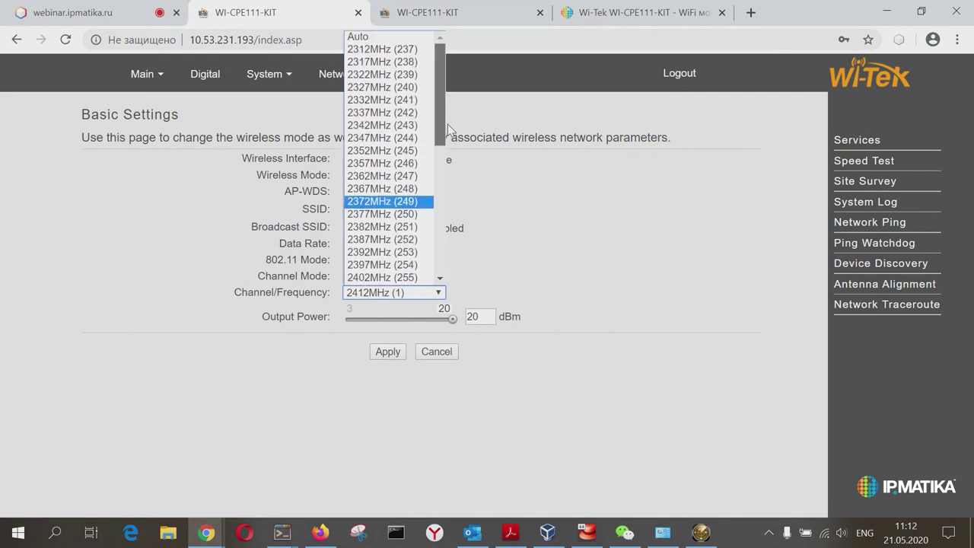
{"action": "left_click", "coordinate": [511, 258]}
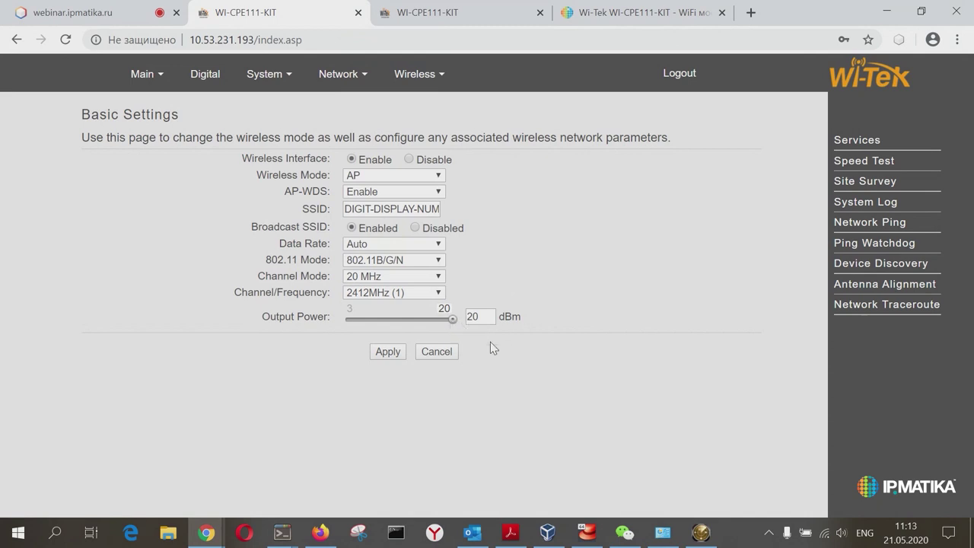
{"action": "mouse_move", "coordinate": [451, 322]}
{"action": "left_mouse_down"}
{"action": "mouse_move", "coordinate": [424, 320]}
{"action": "mouse_move", "coordinate": [455, 321]}
{"action": "left_mouse_up"}
{"action": "left_click", "coordinate": [392, 354]}
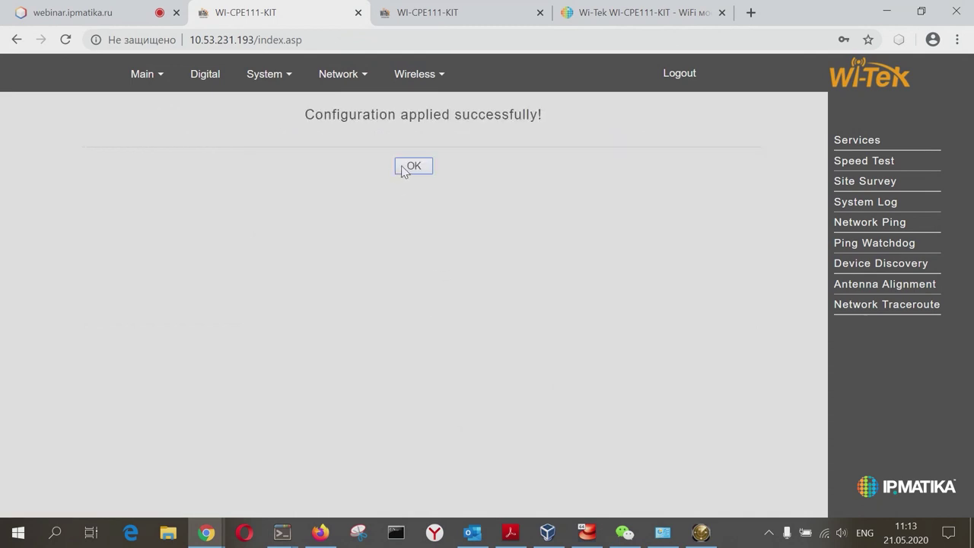
{"action": "left_click", "coordinate": [404, 167]}
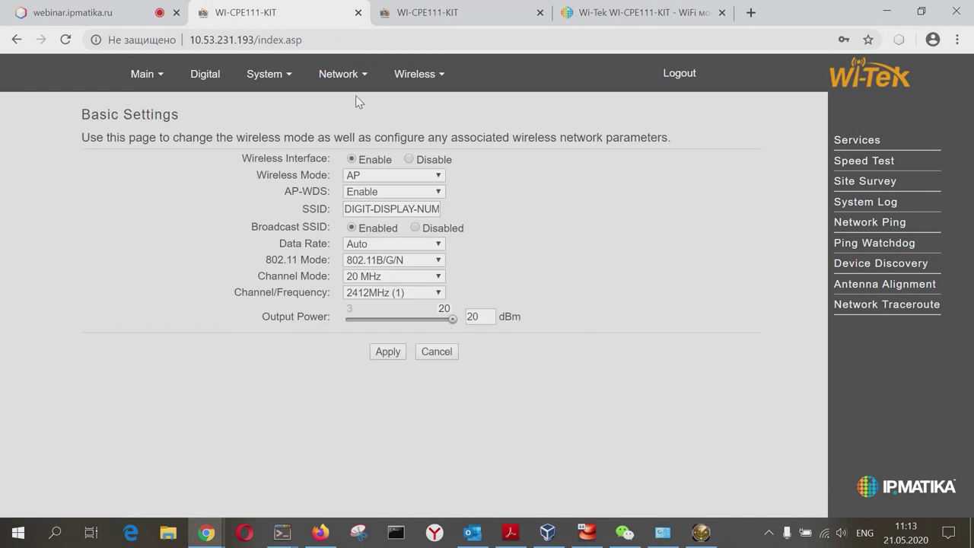
Step: Set WPA-PSK&WPA2-PSK authentication with AES & TKIP encryption, reveal the passphrase, and apply
{"action": "mouse_move", "coordinate": [357, 93]}
{"action": "mouse_move", "coordinate": [398, 89]}
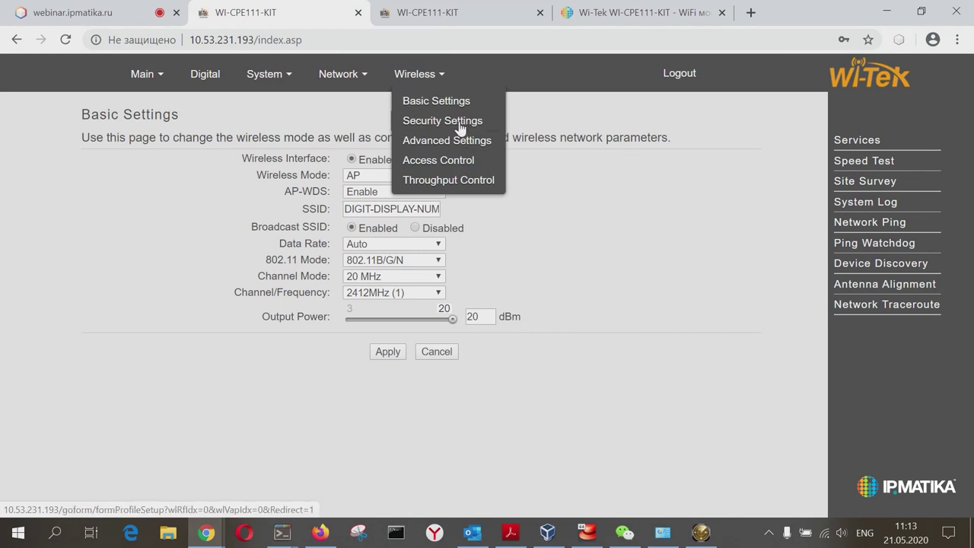
{"action": "left_click", "coordinate": [457, 161]}
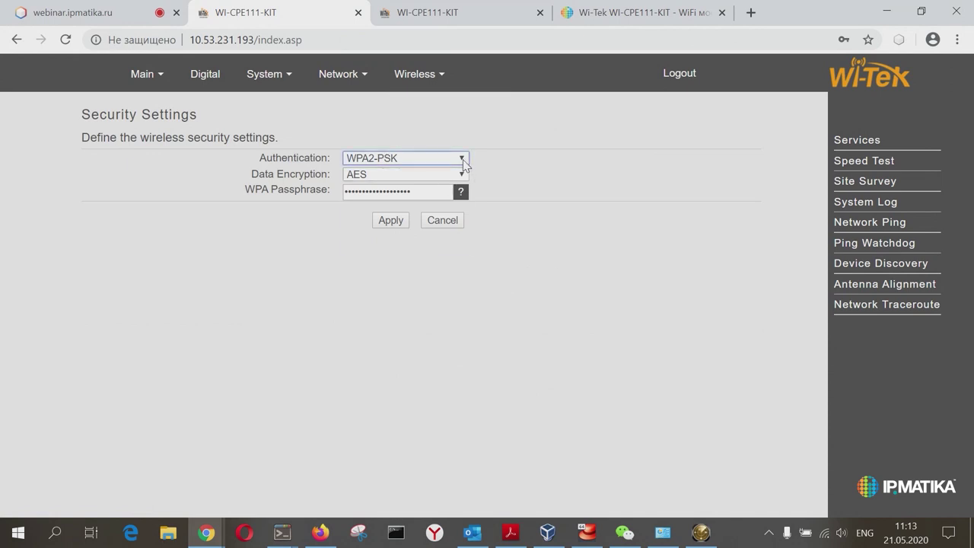
{"action": "left_click", "coordinate": [463, 159]}
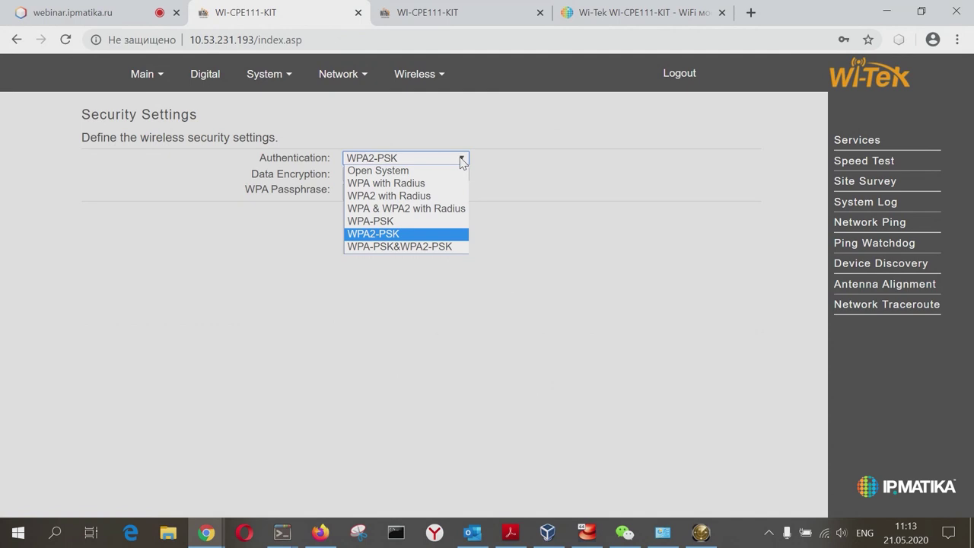
{"action": "left_click", "coordinate": [461, 246]}
{"action": "left_click", "coordinate": [461, 175]}
{"action": "left_click", "coordinate": [463, 185]}
{"action": "left_click", "coordinate": [462, 194]}
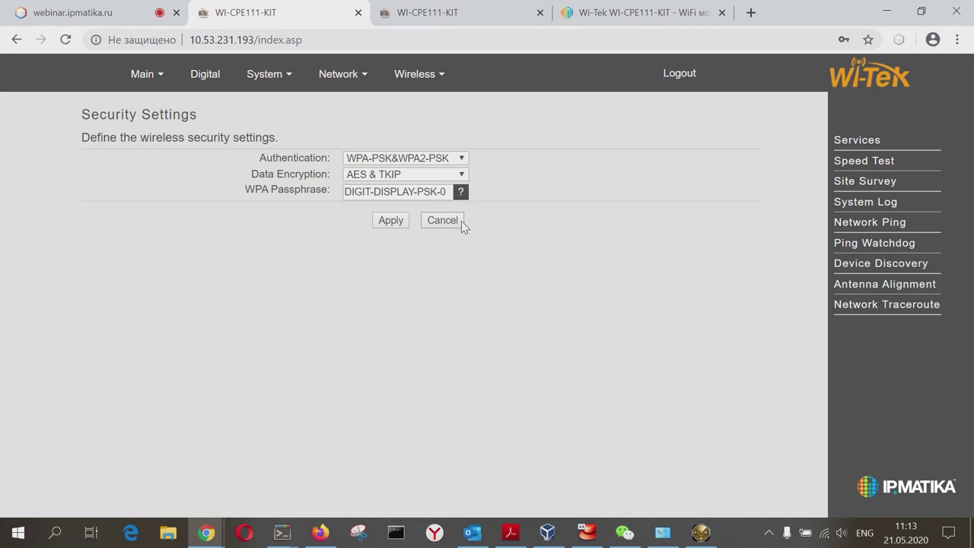
{"action": "left_click", "coordinate": [390, 220]}
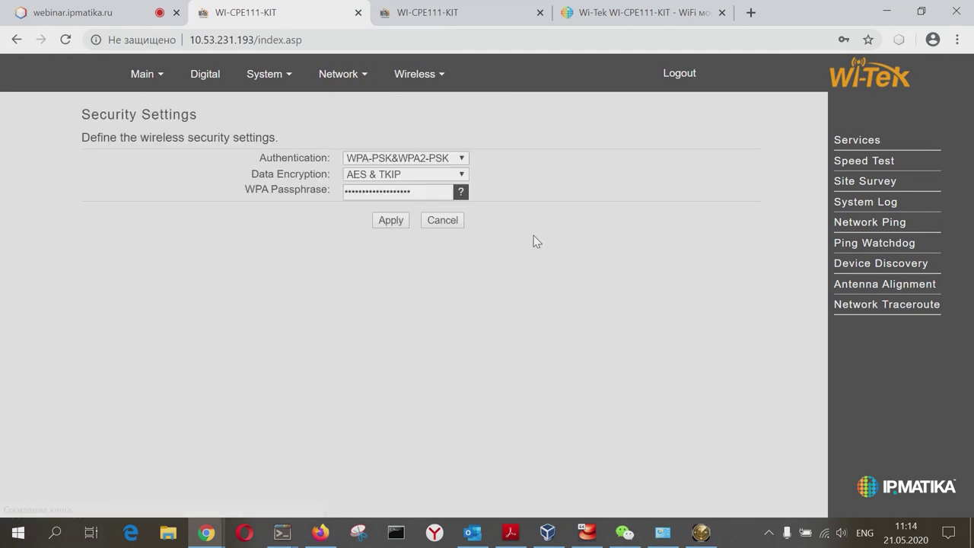
{"action": "mouse_move", "coordinate": [337, 87]}
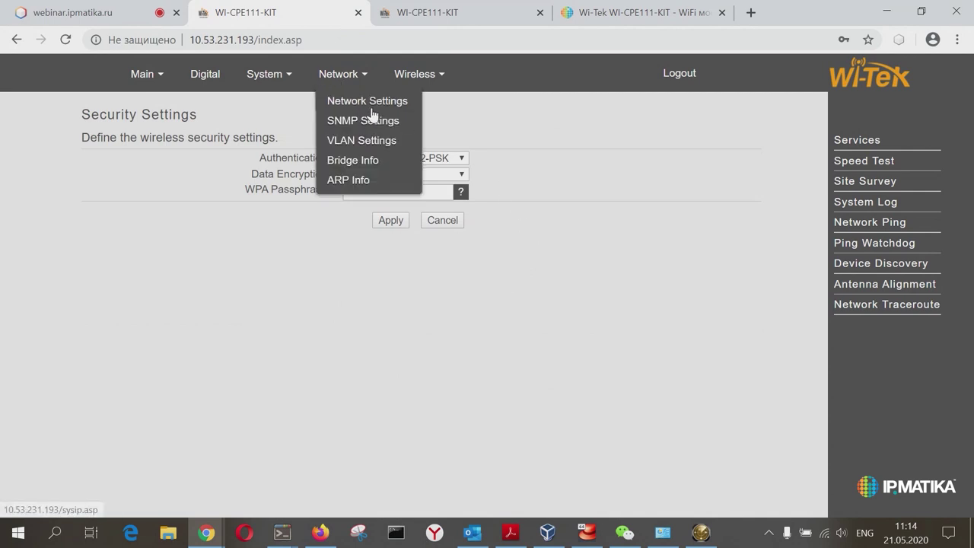
Step: In Network Settings, toggle Management IP Address to Static and back to DHCP
{"action": "left_click", "coordinate": [365, 102]}
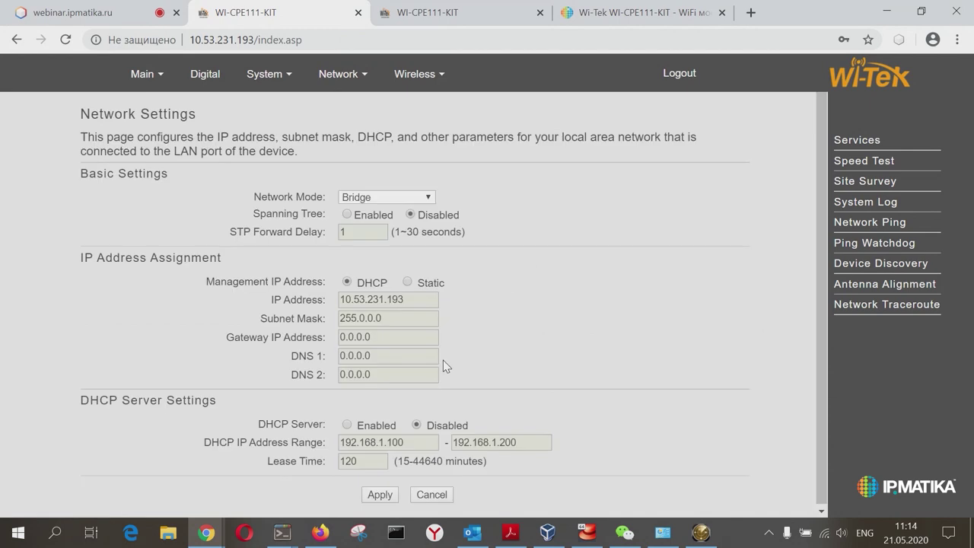
{"action": "left_click", "coordinate": [408, 281]}
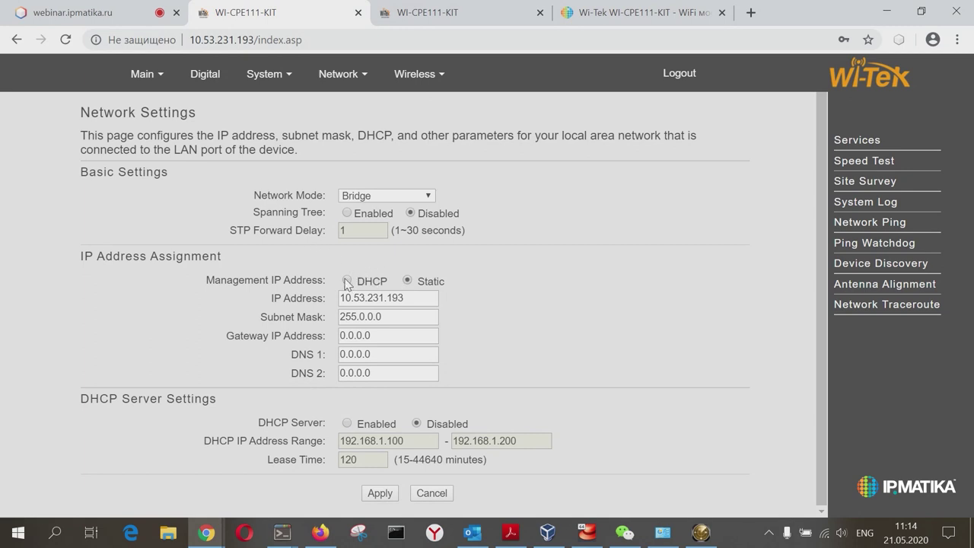
{"action": "left_click", "coordinate": [347, 281]}
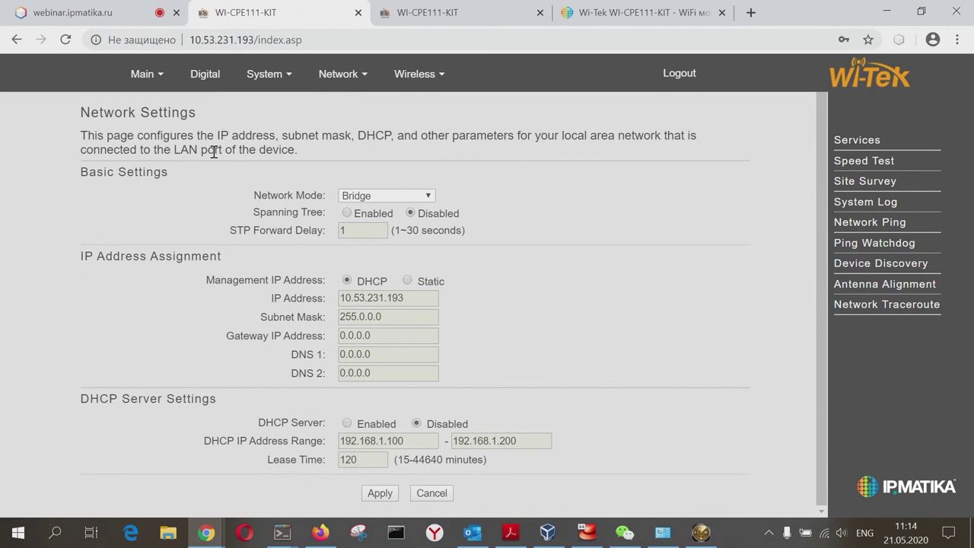
{"action": "mouse_move", "coordinate": [159, 90]}
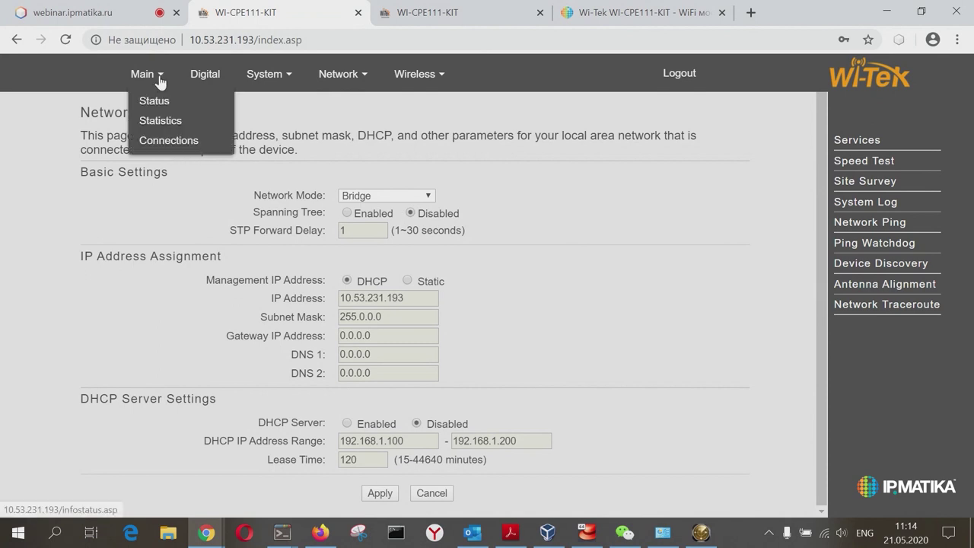
Step: View the Association List and pick out the client's -57dBm signal and 10.53.231.183 address
{"action": "left_click", "coordinate": [183, 146]}
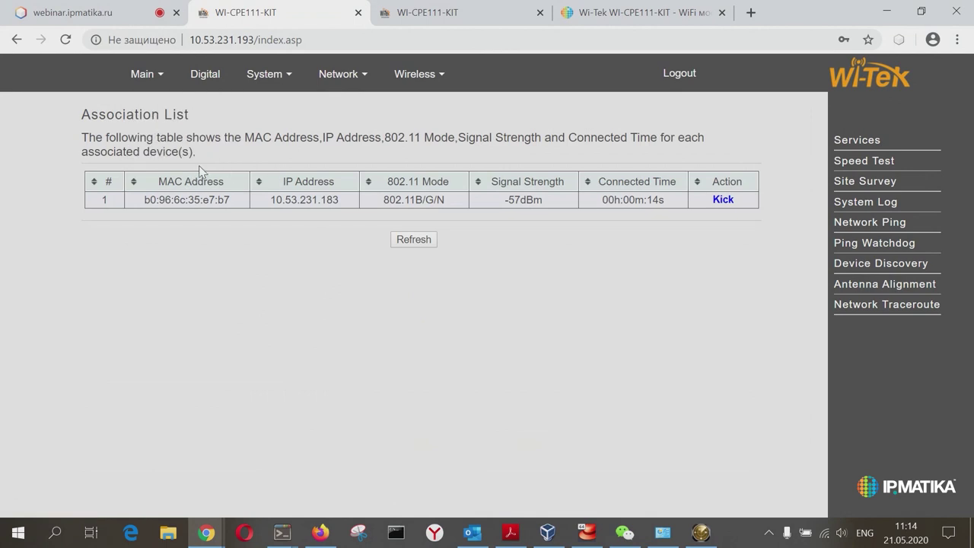
{"action": "left_click_drag", "start_coordinate": [95, 202], "coordinate": [762, 211]}
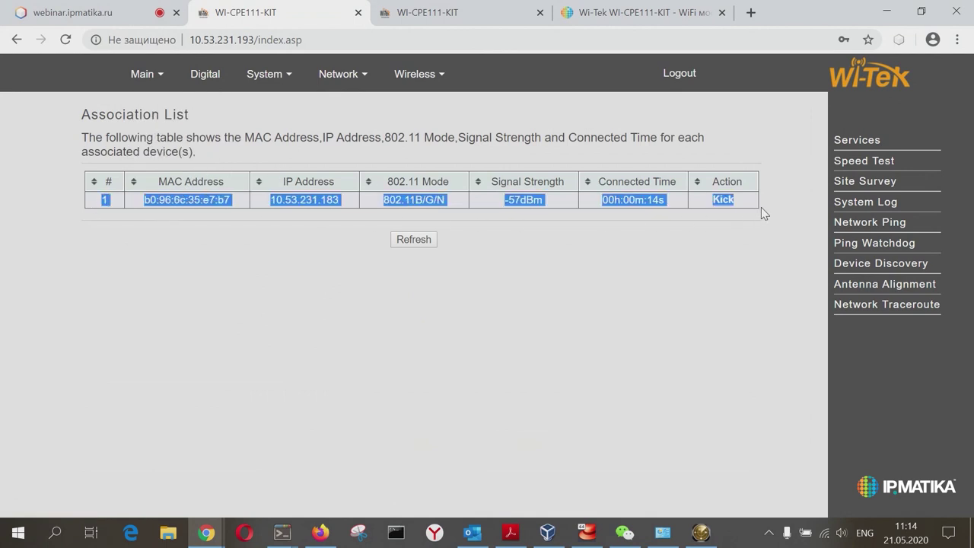
{"action": "left_click", "coordinate": [704, 293]}
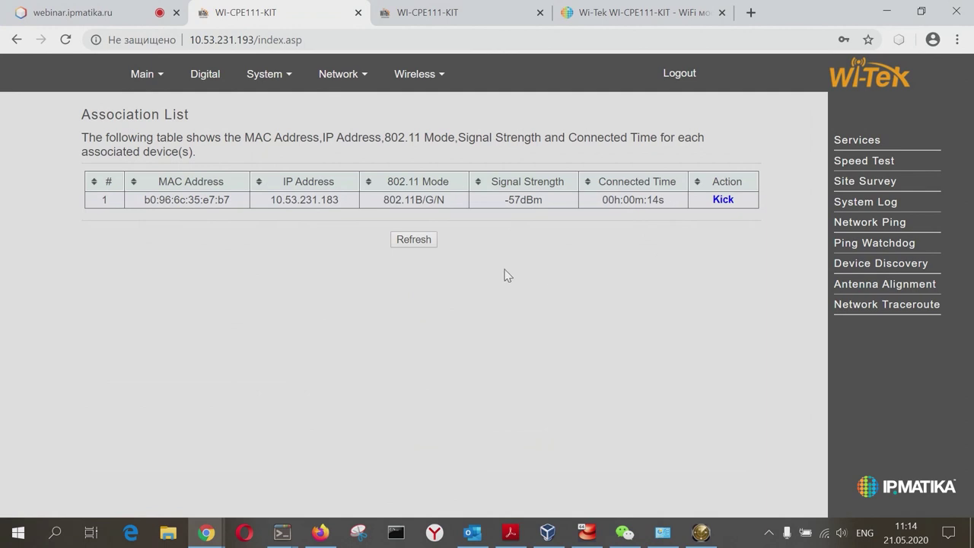
{"action": "left_click_drag", "start_coordinate": [547, 202], "coordinate": [466, 202]}
{"action": "left_click", "coordinate": [631, 199]}
{"action": "left_click_drag", "start_coordinate": [340, 201], "coordinate": [223, 200]}
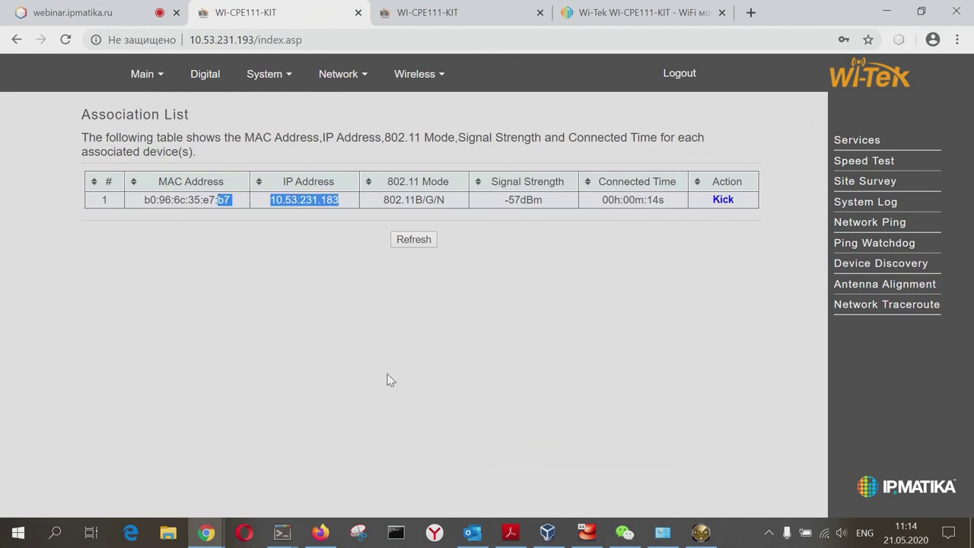
{"action": "double_click", "coordinate": [336, 197]}
Step: Reload 10.53.231.183's login page and sign in with the administrator username and password
{"action": "left_click", "coordinate": [447, 13]}
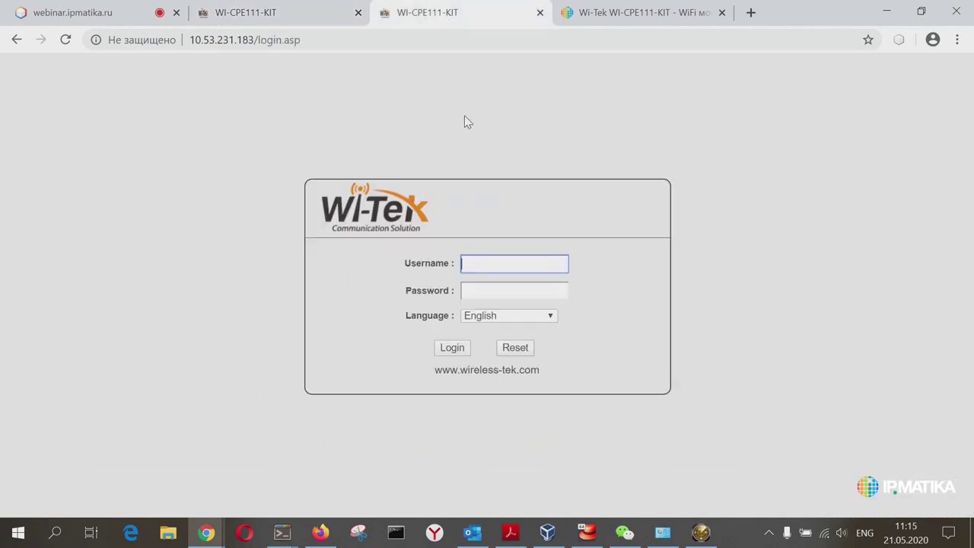
{"action": "left_click", "coordinate": [327, 40]}
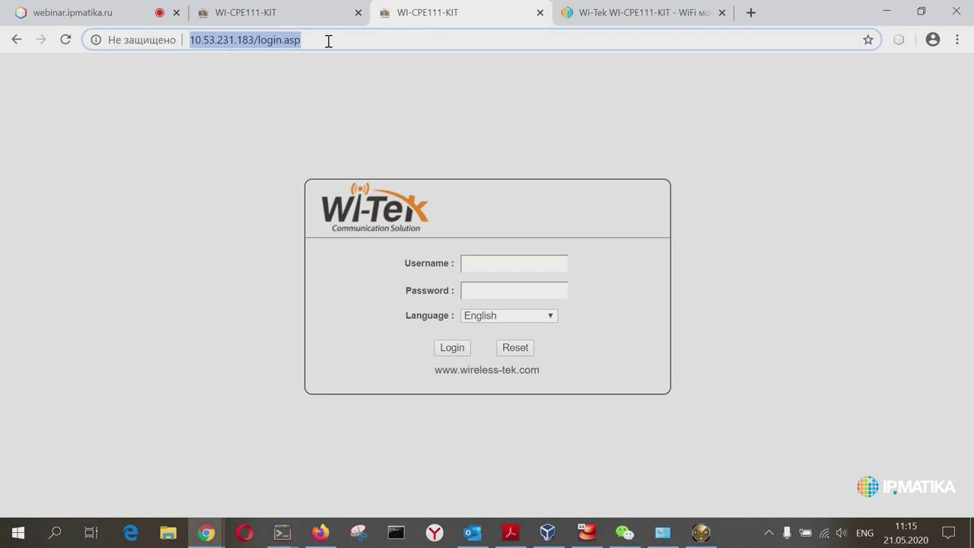
{"action": "key", "text": "Return"}
{"action": "type", "text": "admin"}
{"action": "key", "text": "Tab"}
{"action": "type", "text": "admin"}
{"action": "left_click", "coordinate": [461, 350]}
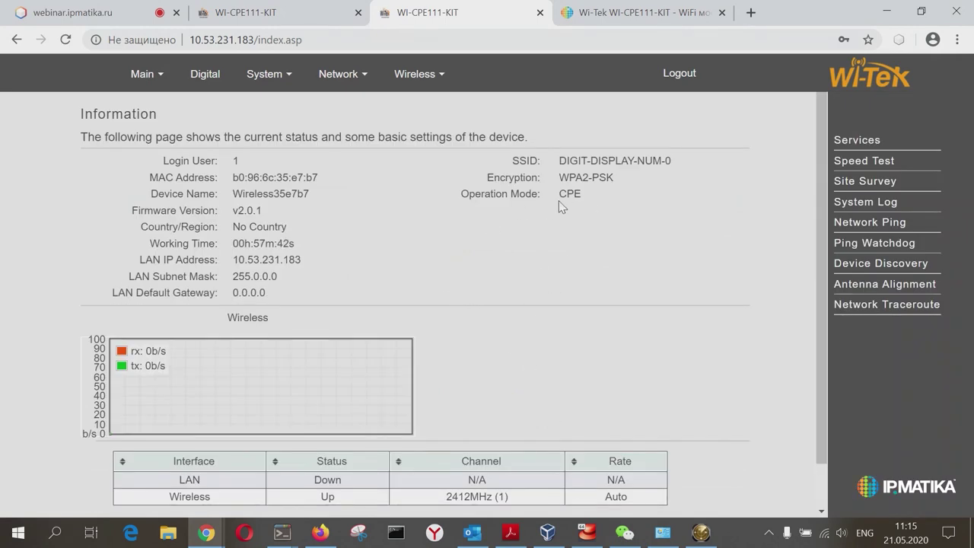
Step: Check the Information page shows SSID DIGIT-DISPLAY-NUM-0, WPA2-PSK and operation mode CPE
{"action": "left_click_drag", "start_coordinate": [559, 188], "coordinate": [512, 201]}
{"action": "left_click", "coordinate": [524, 197]}
{"action": "left_click_drag", "start_coordinate": [597, 225], "coordinate": [553, 202]}
{"action": "double_click", "coordinate": [578, 195]}
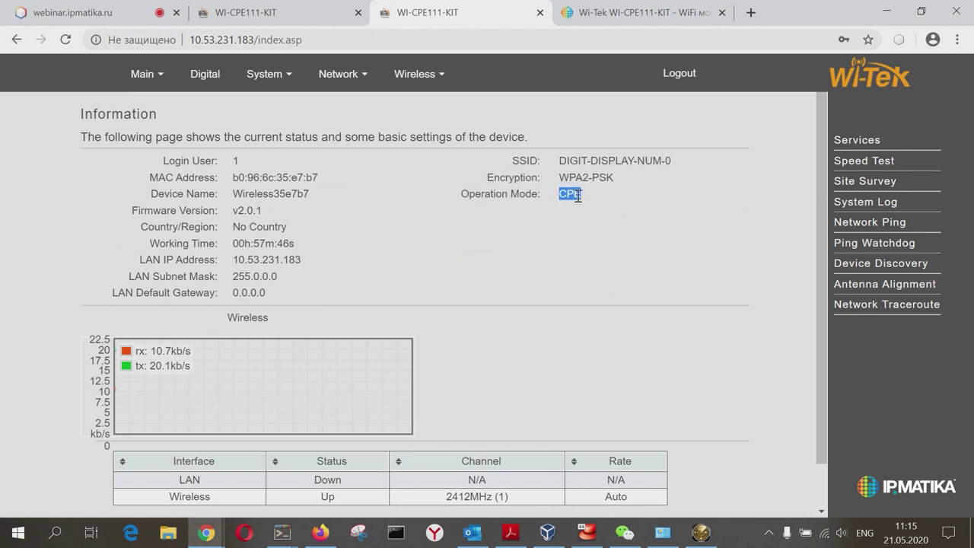